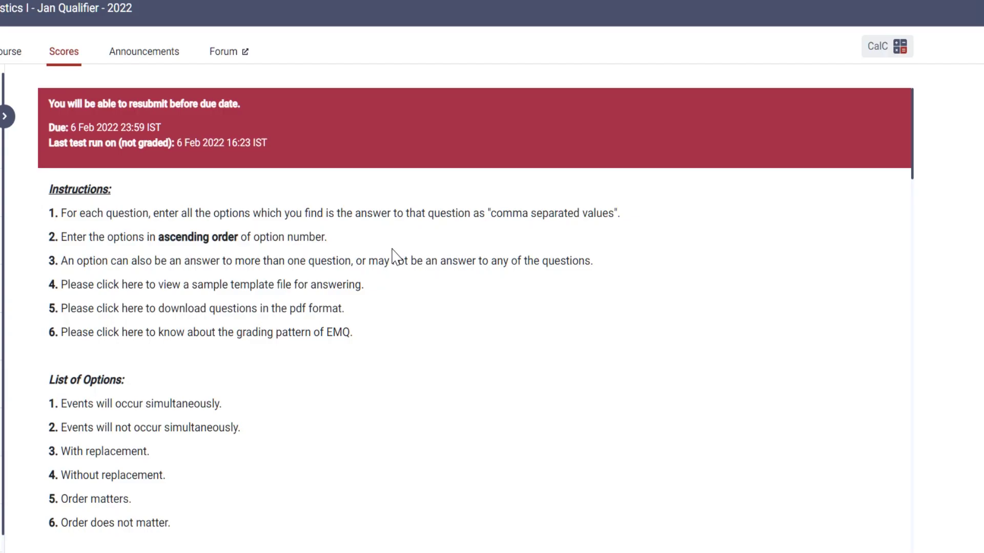
pyautogui.scroll(-2, 397, 254)
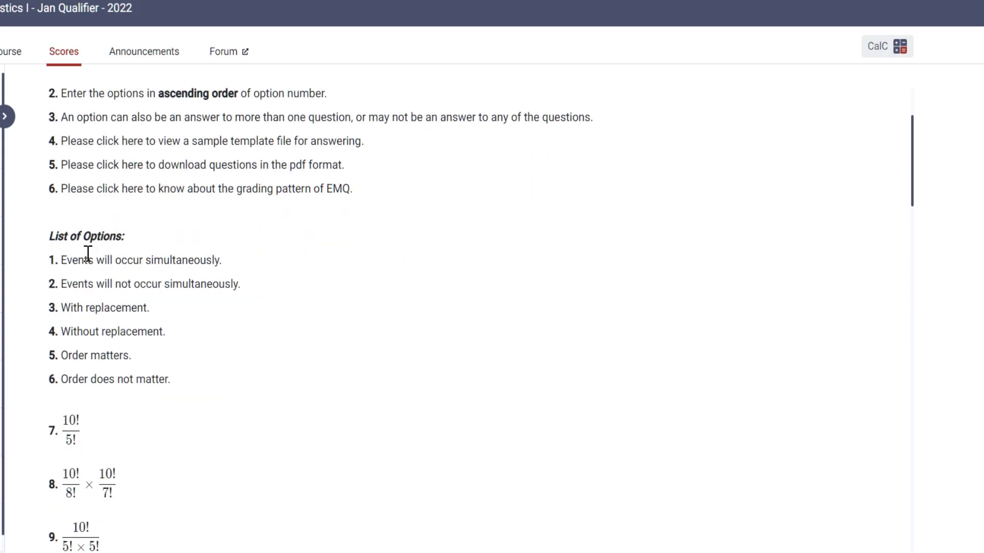
pyautogui.scroll(-1, 98, 250)
pyautogui.scroll(-1, 204, 352)
pyautogui.scroll(-3, 211, 333)
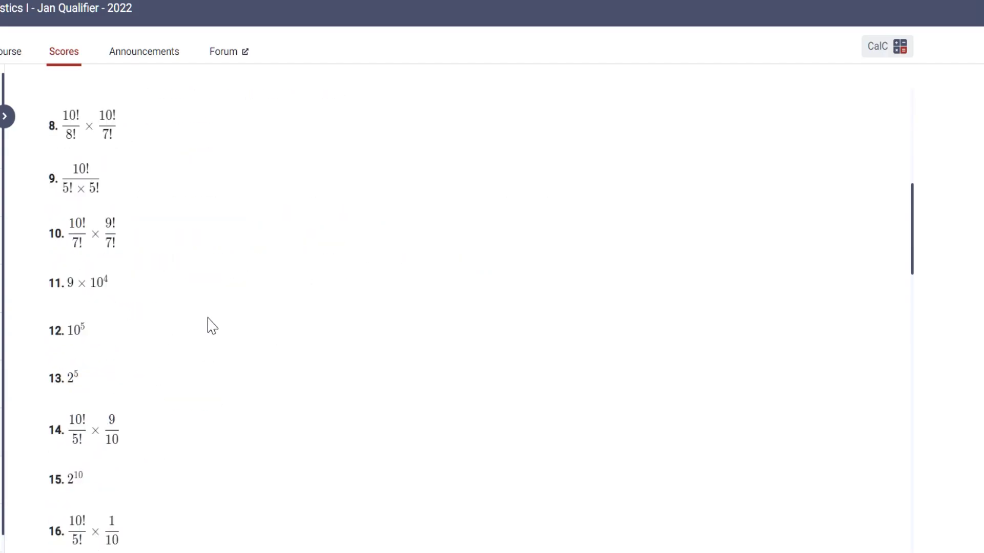
pyautogui.scroll(-3, 211, 326)
pyautogui.scroll(-3, 210, 326)
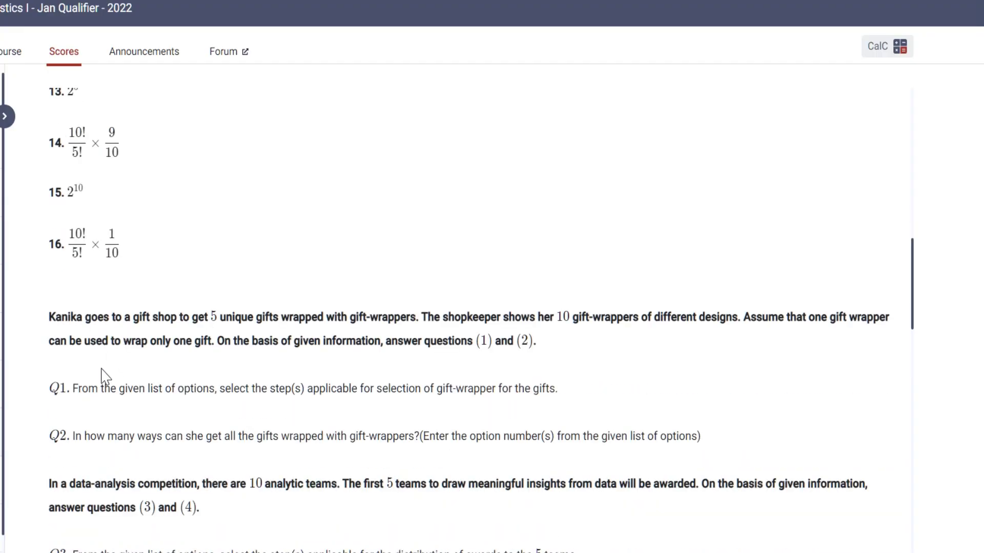
pyautogui.scroll(6, 178, 323)
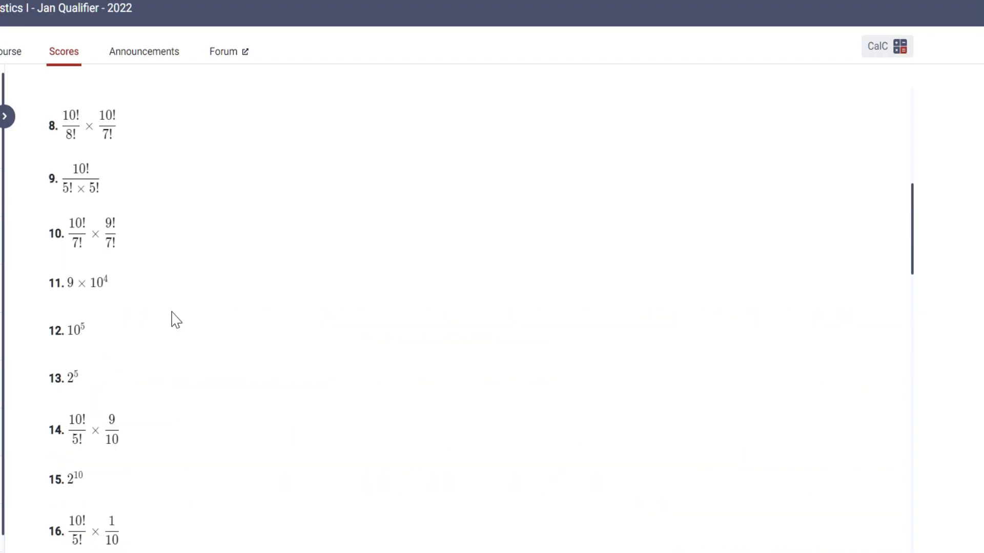
pyautogui.scroll(-15, 296, 354)
pyautogui.scroll(-8, 296, 354)
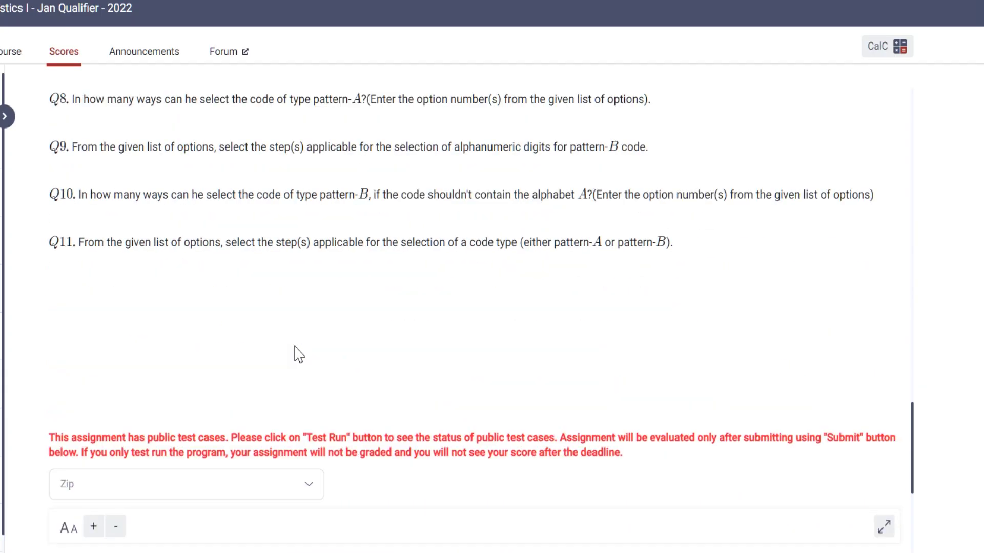
pyautogui.scroll(2, 299, 355)
pyautogui.scroll(2, 299, 355)
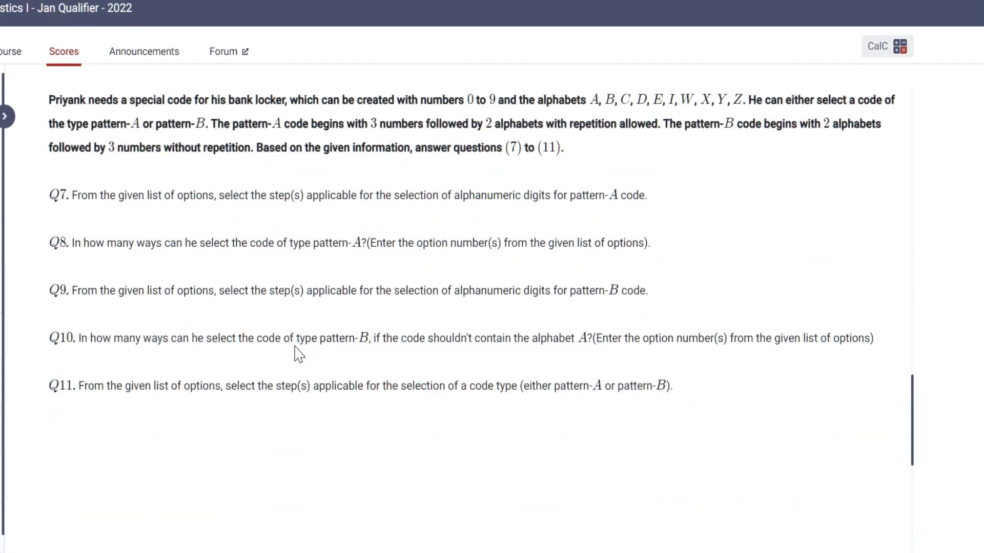
pyautogui.scroll(6, 299, 354)
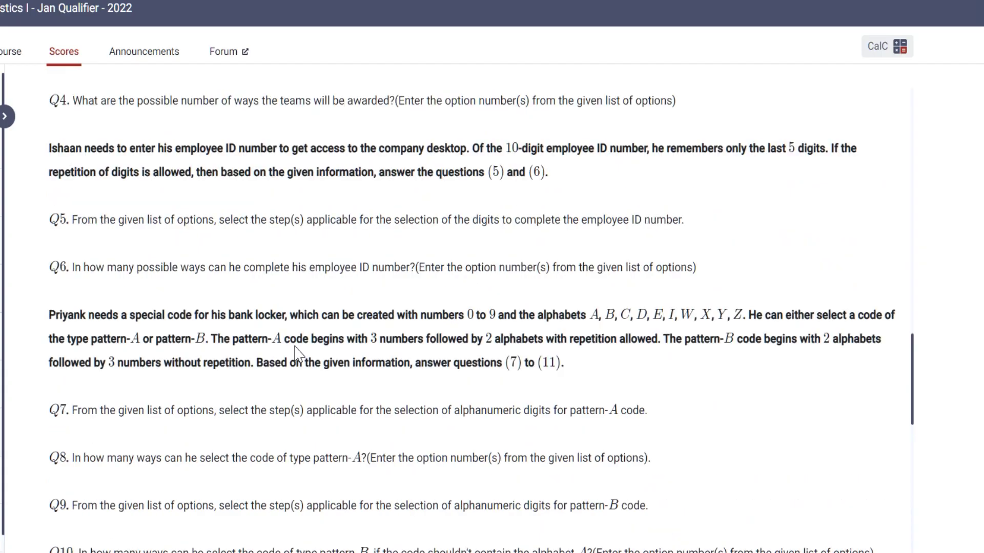
pyautogui.scroll(6, 298, 355)
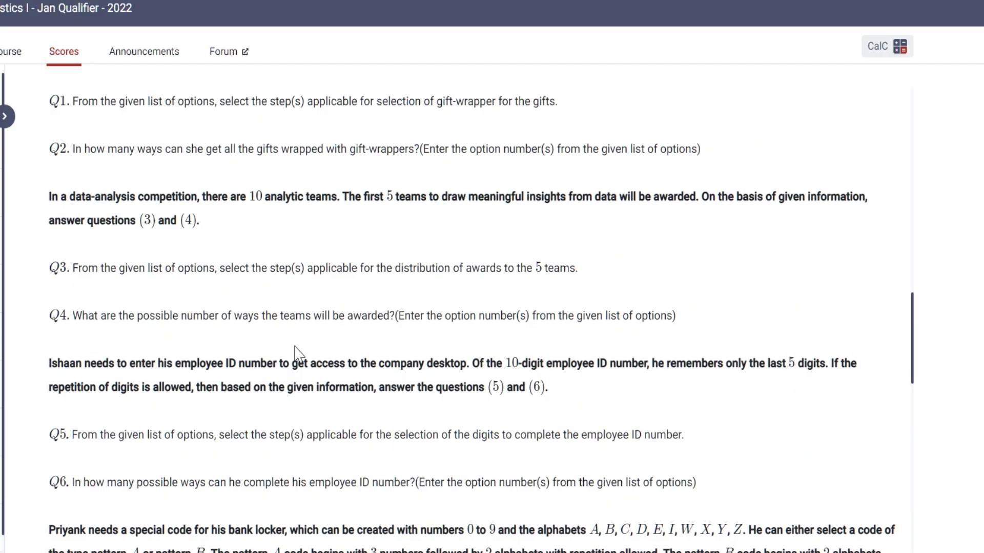
pyautogui.scroll(-6, 299, 354)
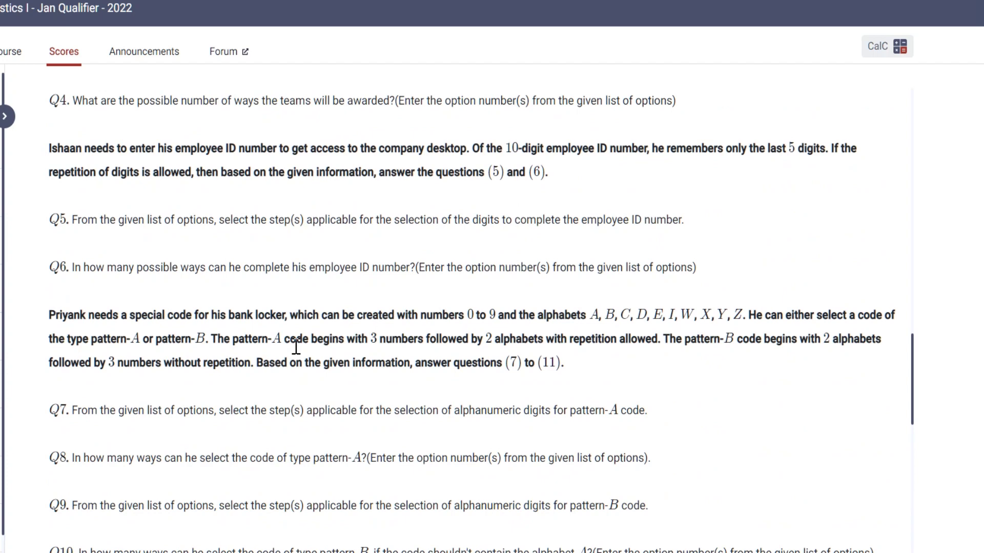
pyautogui.scroll(-12, 297, 346)
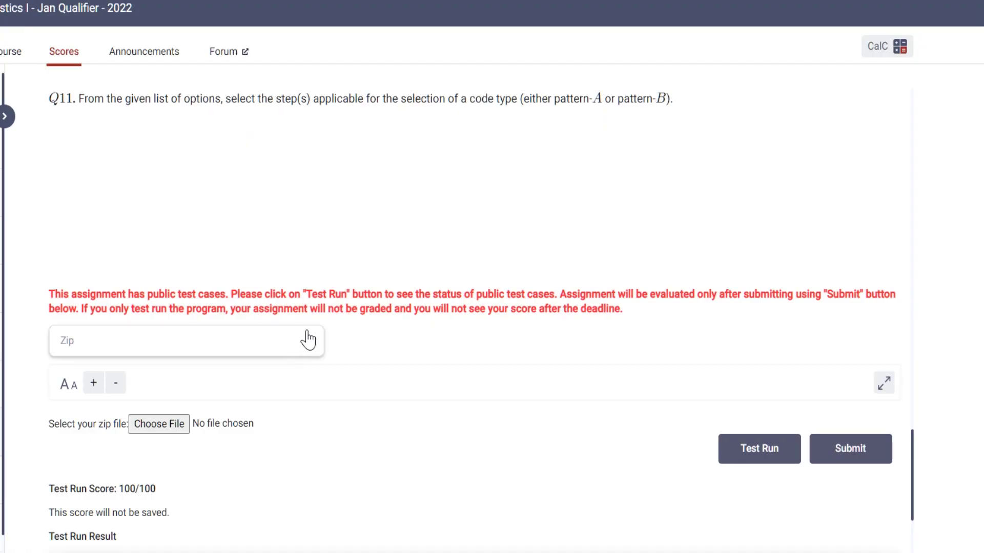
pyautogui.scroll(10, 306, 339)
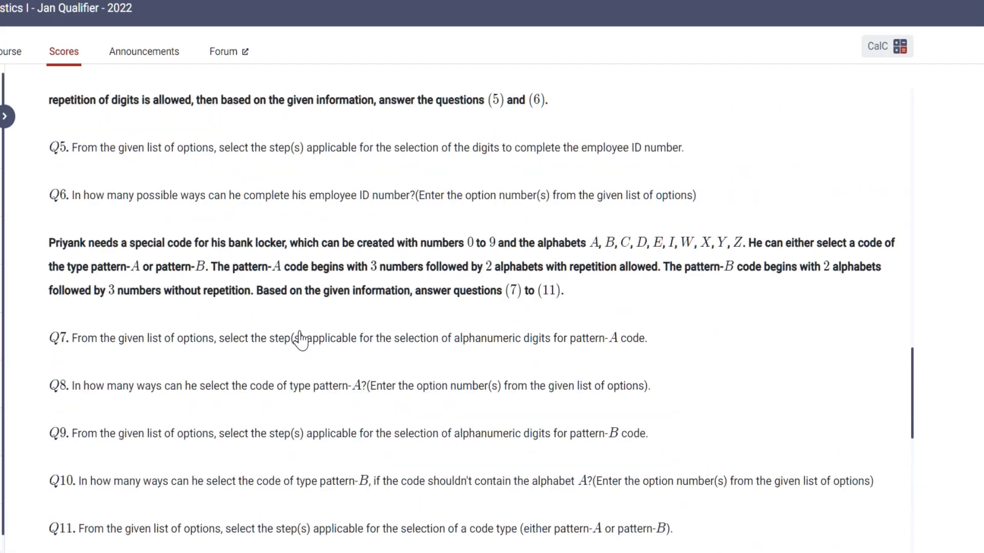
pyautogui.scroll(-5, 301, 341)
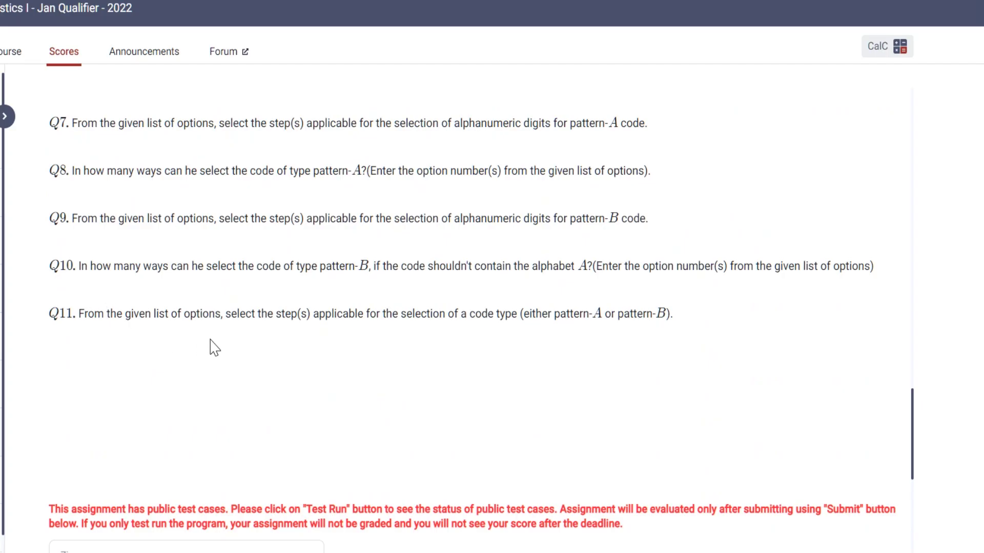
pyautogui.scroll(-4, 214, 348)
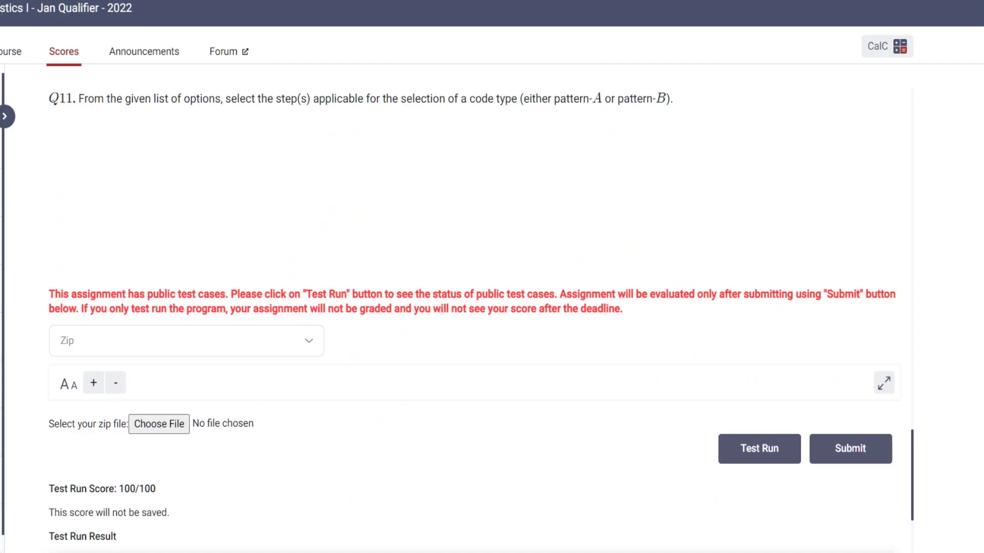
# Create a new text document named 'emq demo' in the New Volume (G:) folder
pyautogui.moveTo(107, 552)
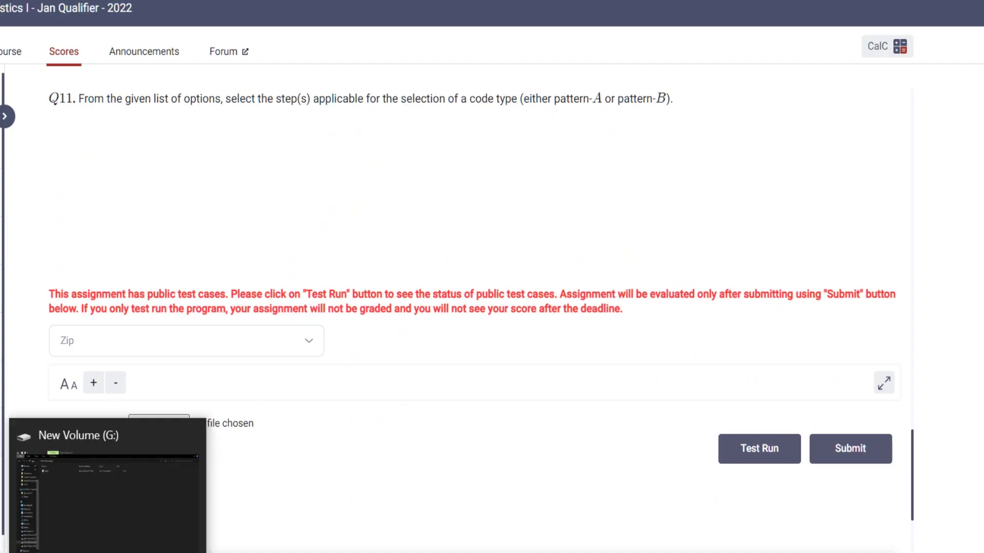
pyautogui.click(107, 492)
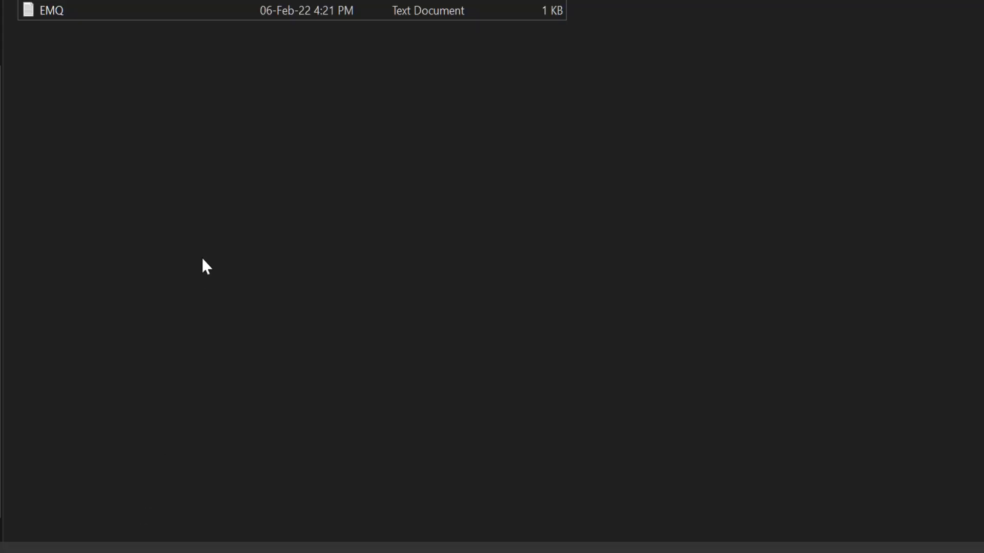
pyautogui.rightClick(273, 113)
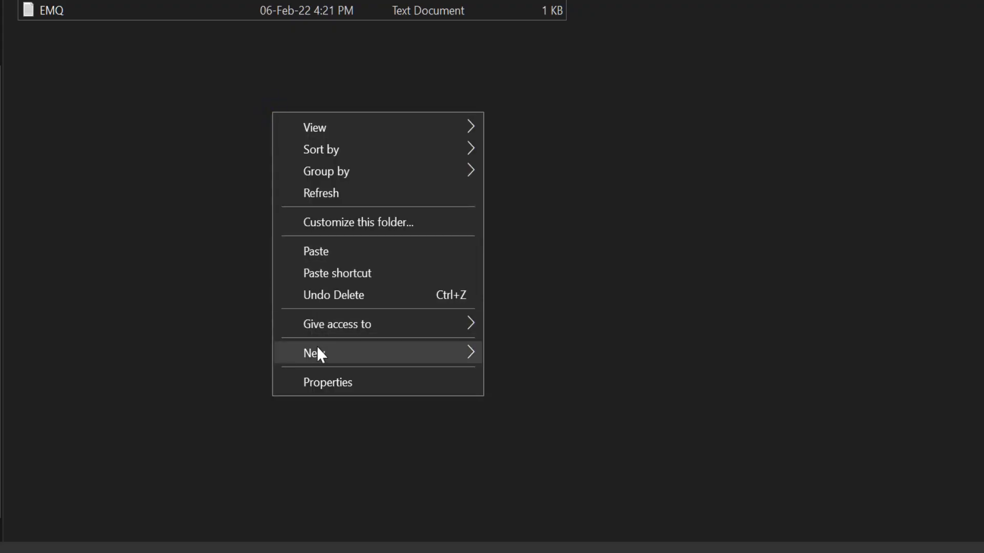
pyautogui.moveTo(319, 353)
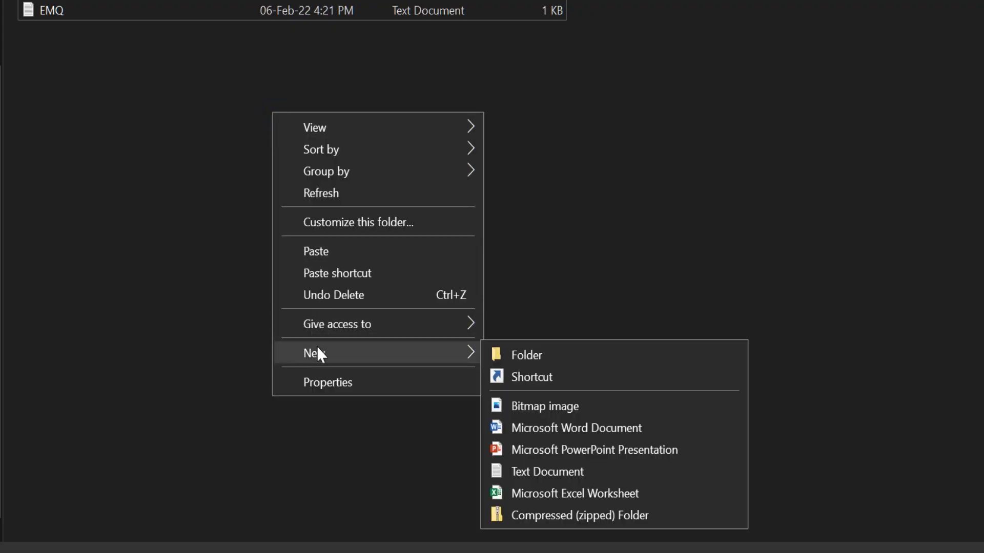
pyautogui.click(538, 473)
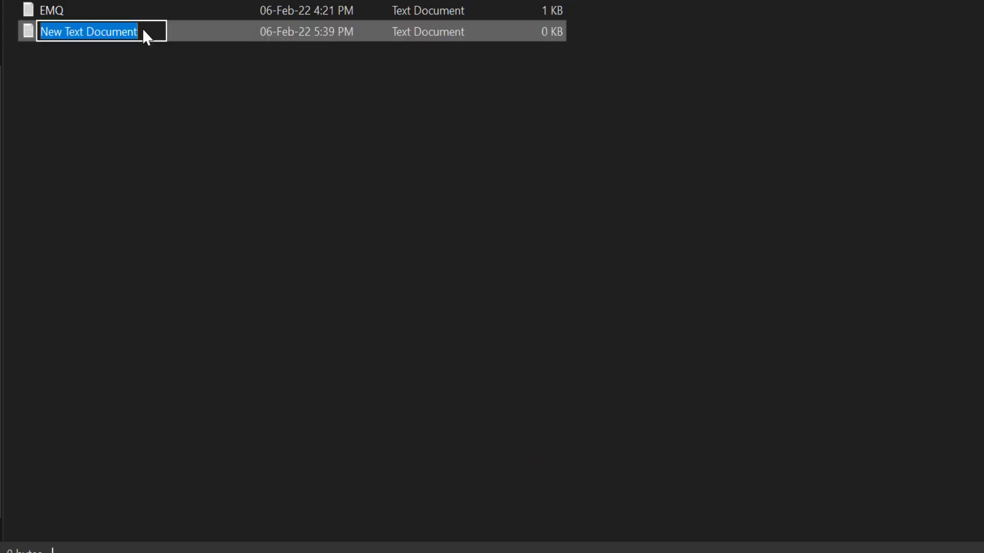
pyautogui.write('emq')
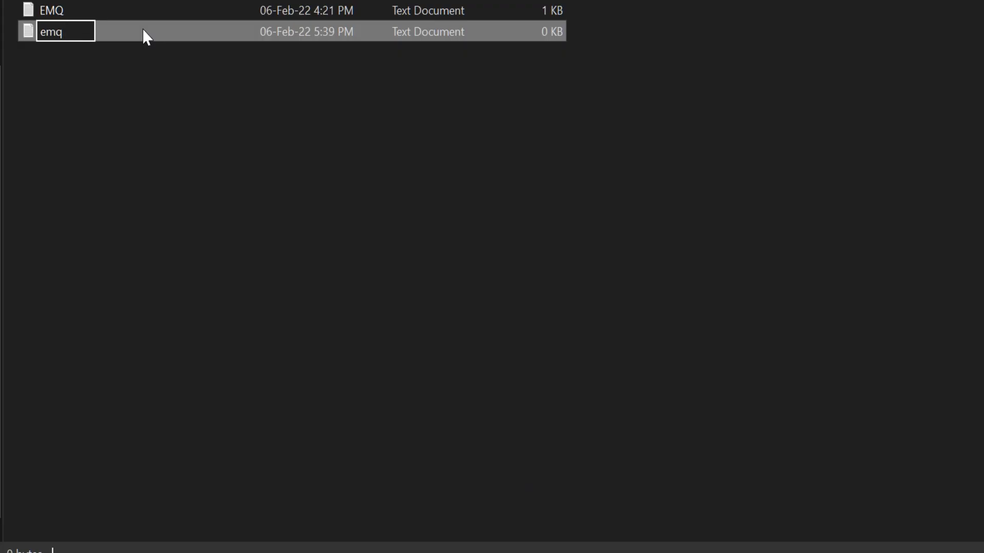
pyautogui.write(' demo')
pyautogui.press('Return')
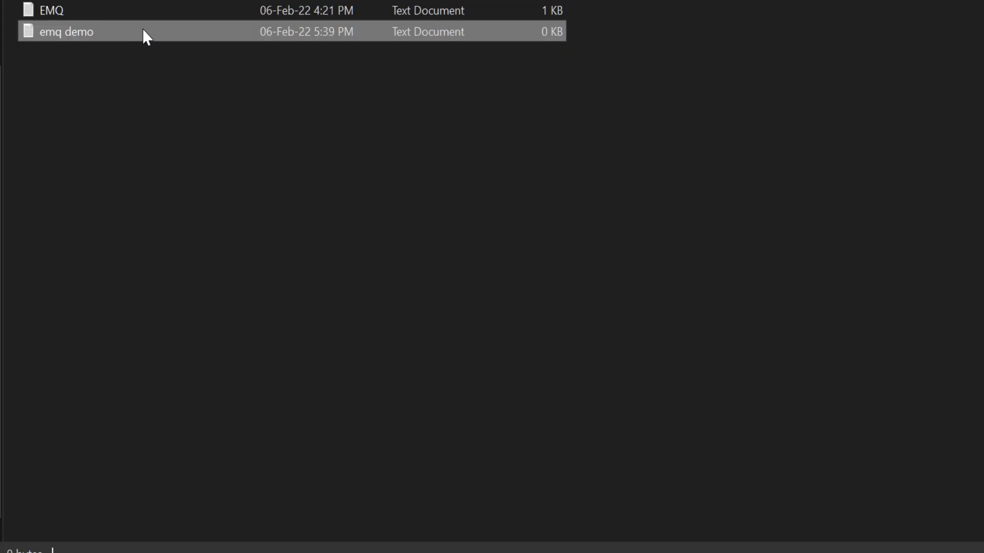
# Open the file in Notepad and delete the stray 'p' before Q1:1,4,5
pyautogui.doubleClick(143, 31)
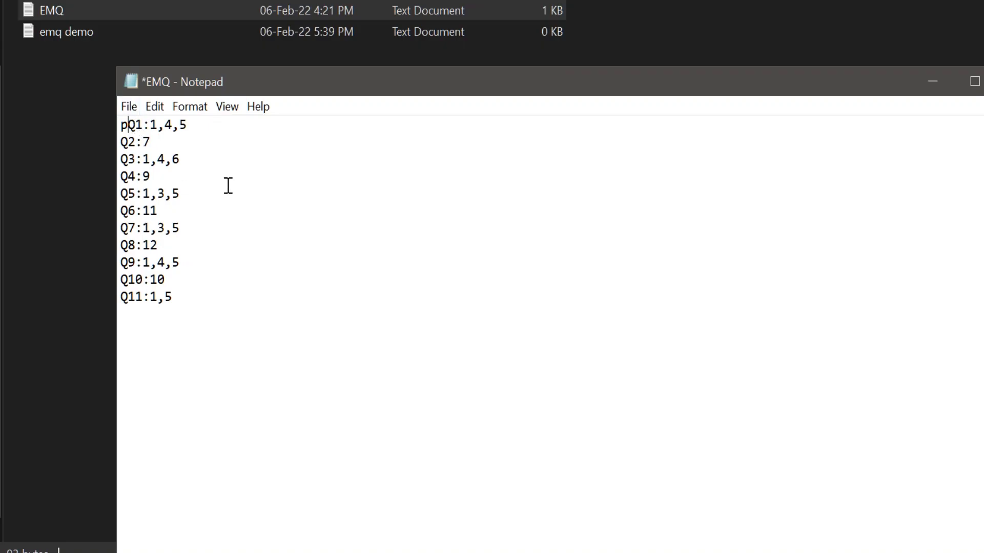
pyautogui.press('BackSpace')
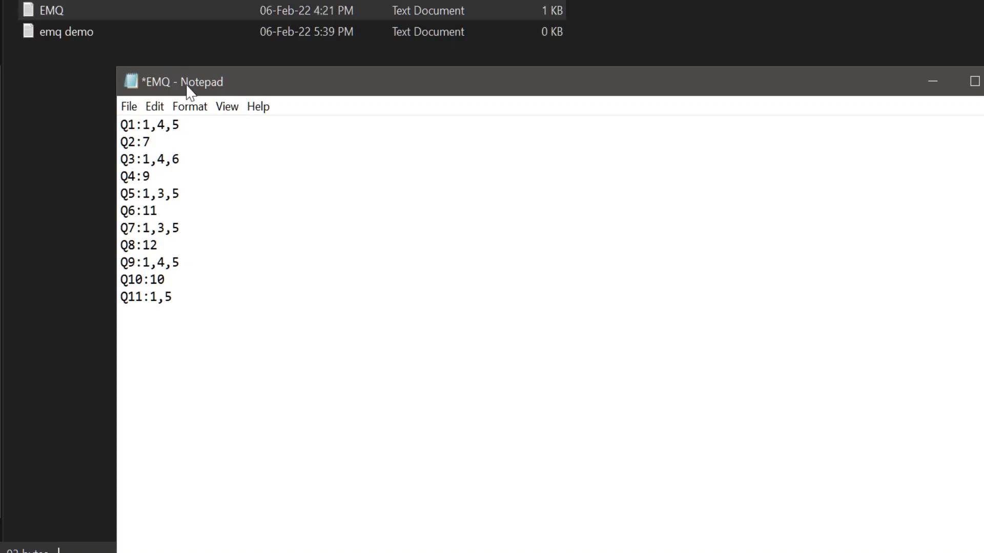
# Dismiss the folder's New menu and bring back the unsaved *EMQ Notepad window
pyautogui.click(66, 132)
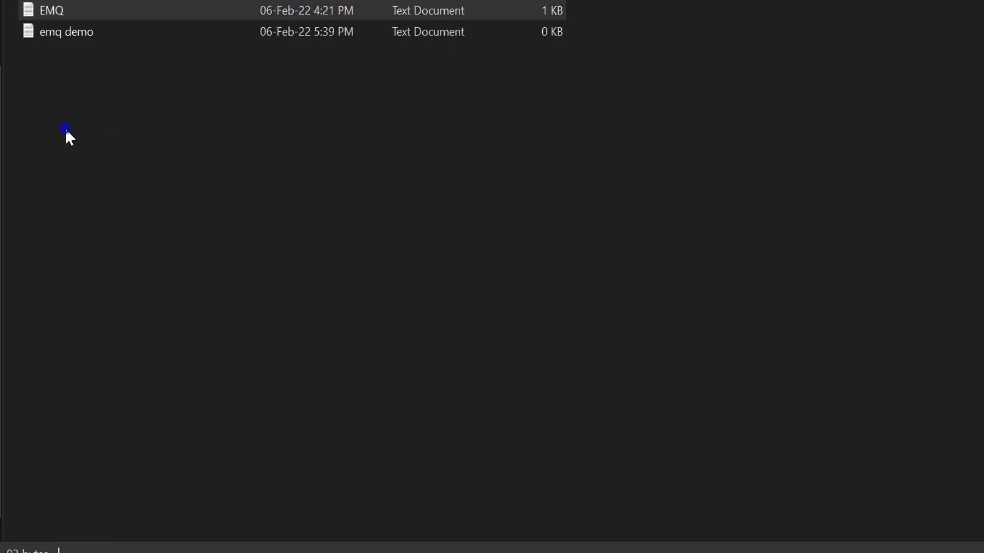
pyautogui.rightClick(66, 132)
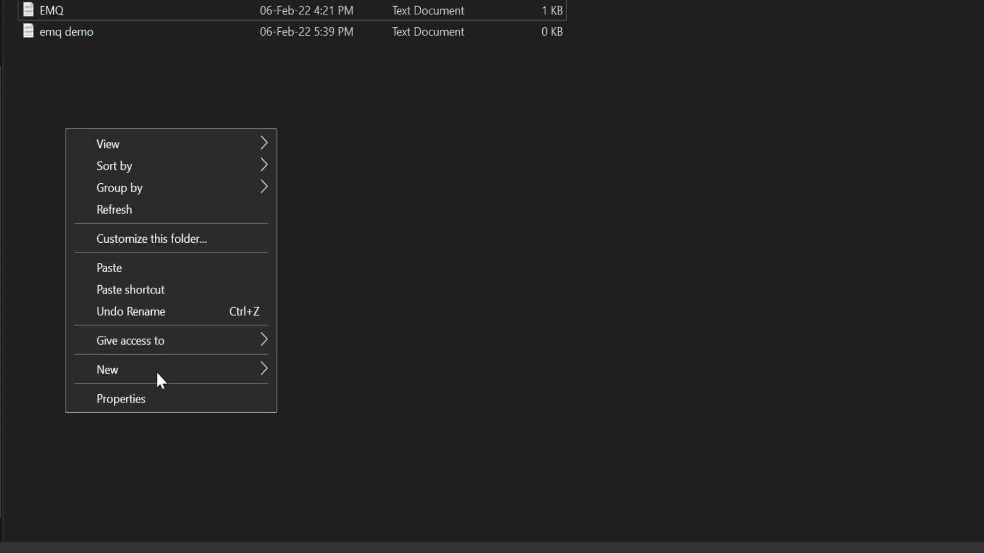
pyautogui.moveTo(157, 373)
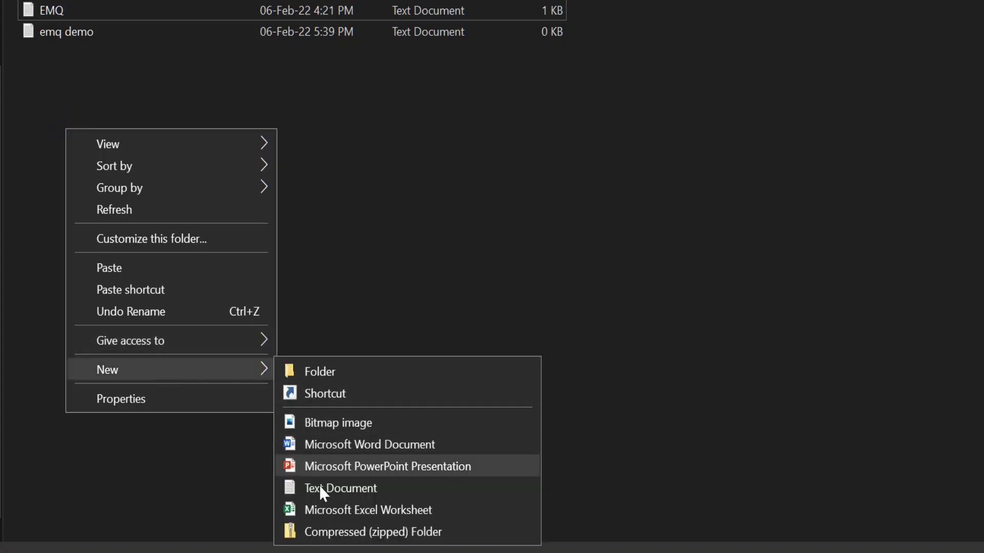
pyautogui.click(440, 212)
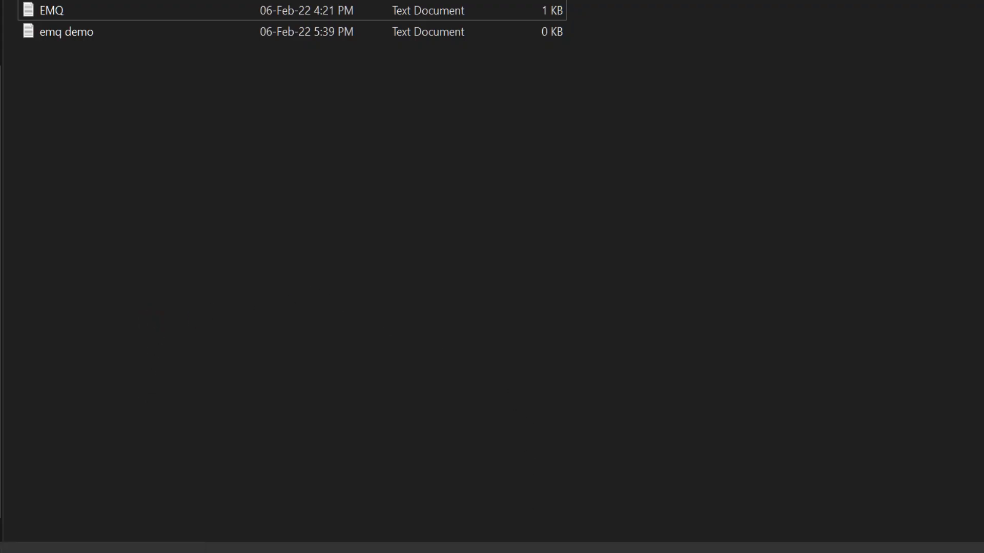
pyautogui.moveTo(595, 548)
pyautogui.click(621, 522)
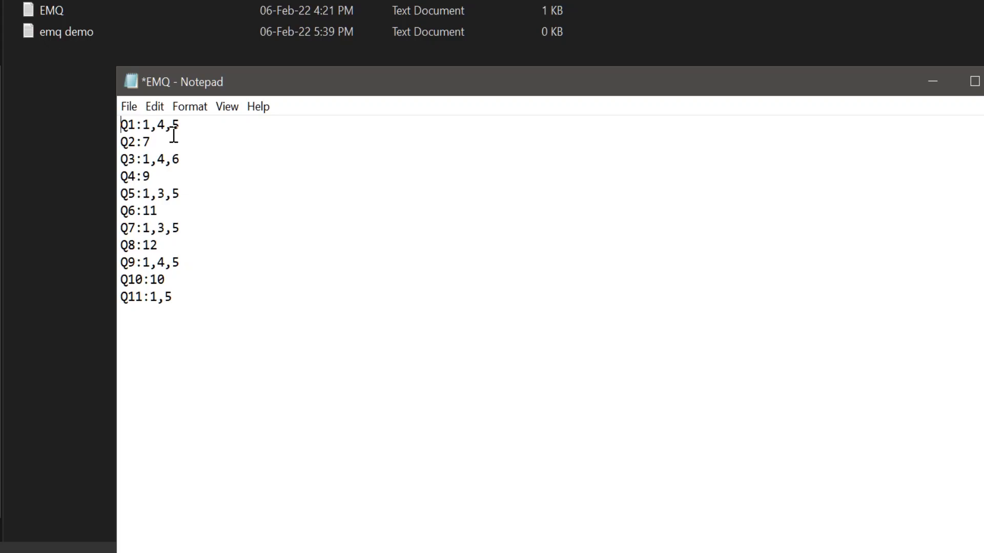
# Close the EMQ Notepad window, saving its changes to G:\EMQ.txt
pyautogui.moveTo(755, 82); pyautogui.dragTo(664, 67)
pyautogui.click(929, 66)
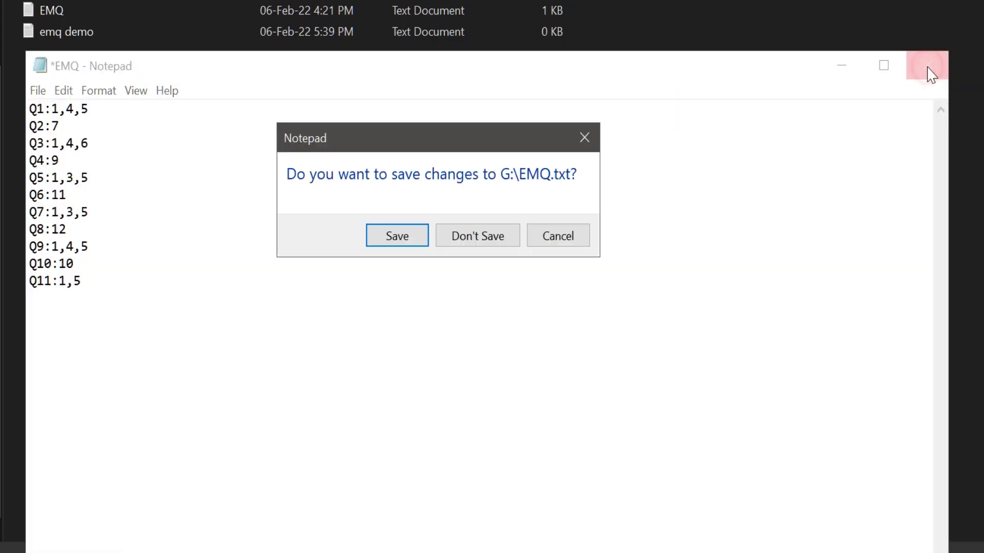
pyautogui.click(403, 237)
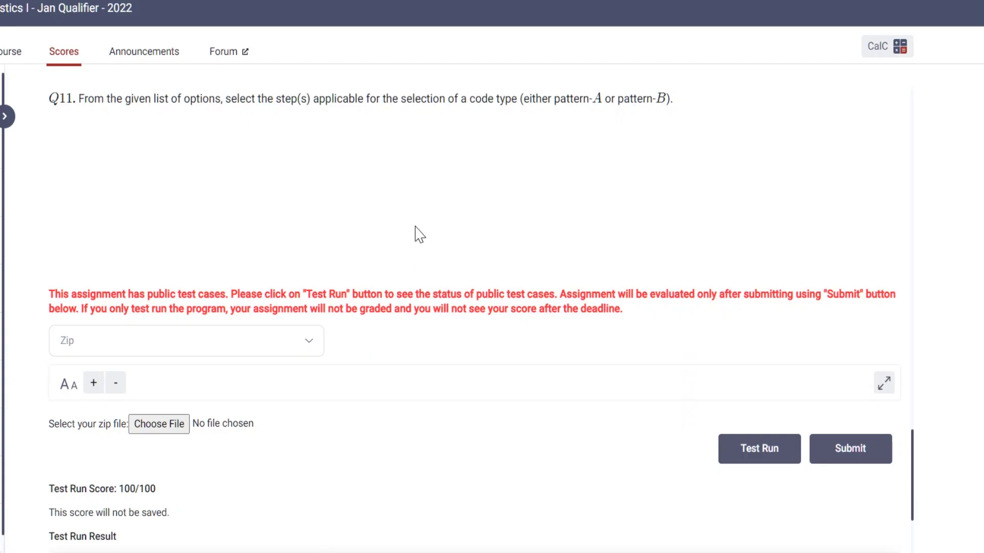
pyautogui.scroll(-5, 415, 232)
pyautogui.scroll(3, 418, 234)
pyautogui.scroll(2, 420, 235)
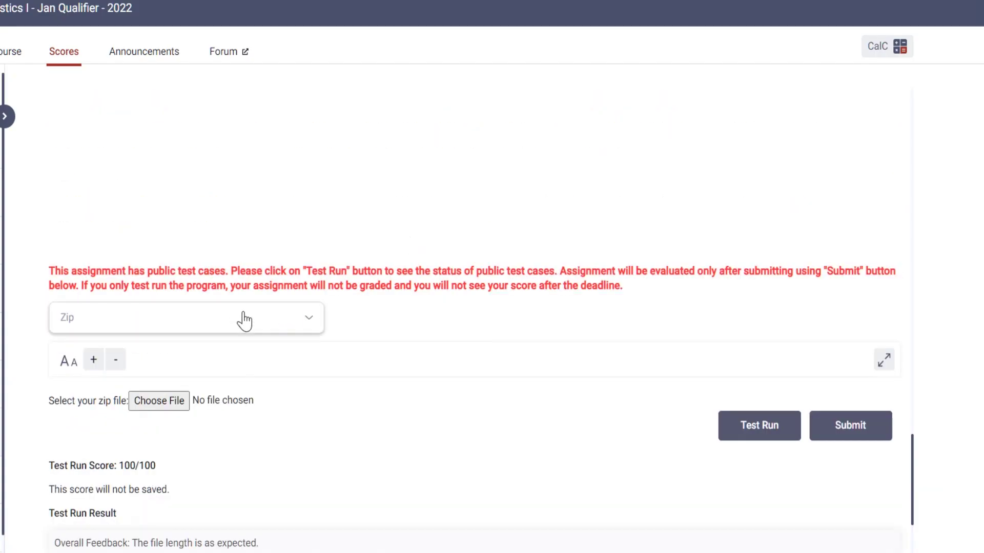
pyautogui.click(260, 322)
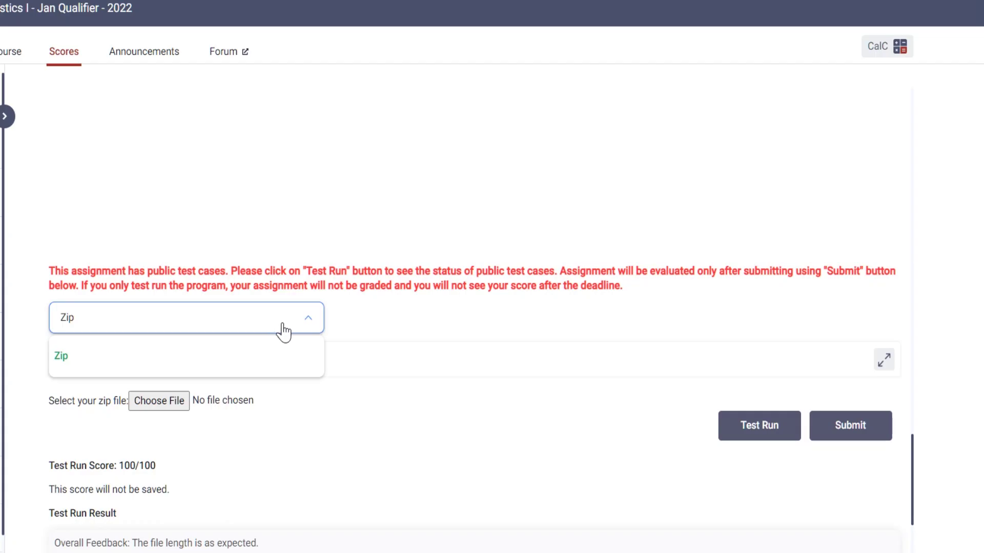
pyautogui.click(282, 324)
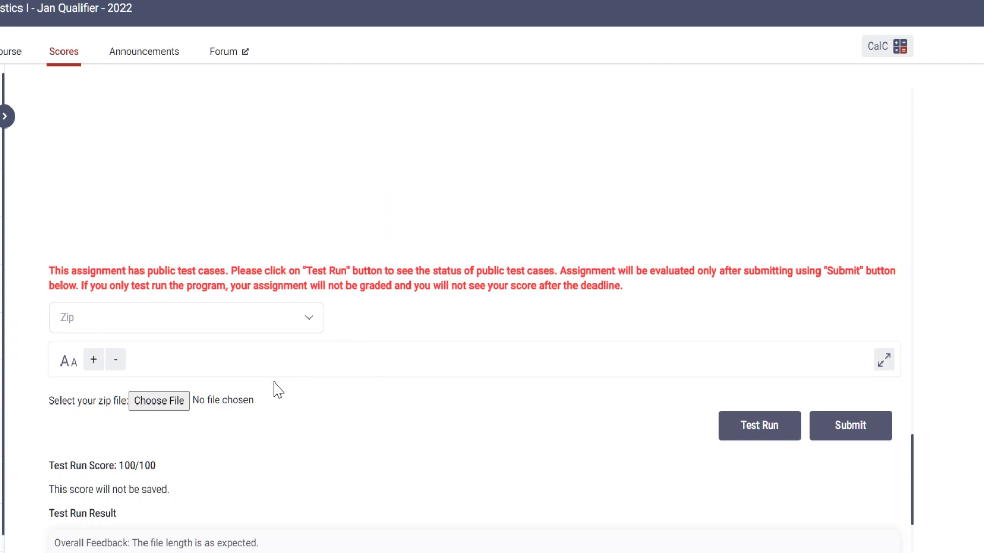
# Attach EMQ.txt as the assignment upload and start a Test Run
pyautogui.click(162, 403)
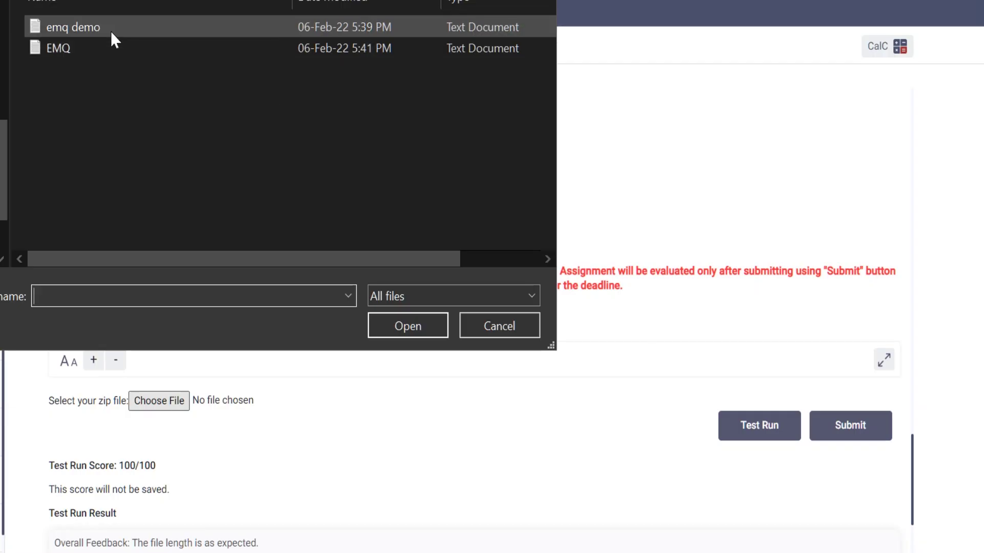
pyautogui.click(88, 51)
pyautogui.click(379, 328)
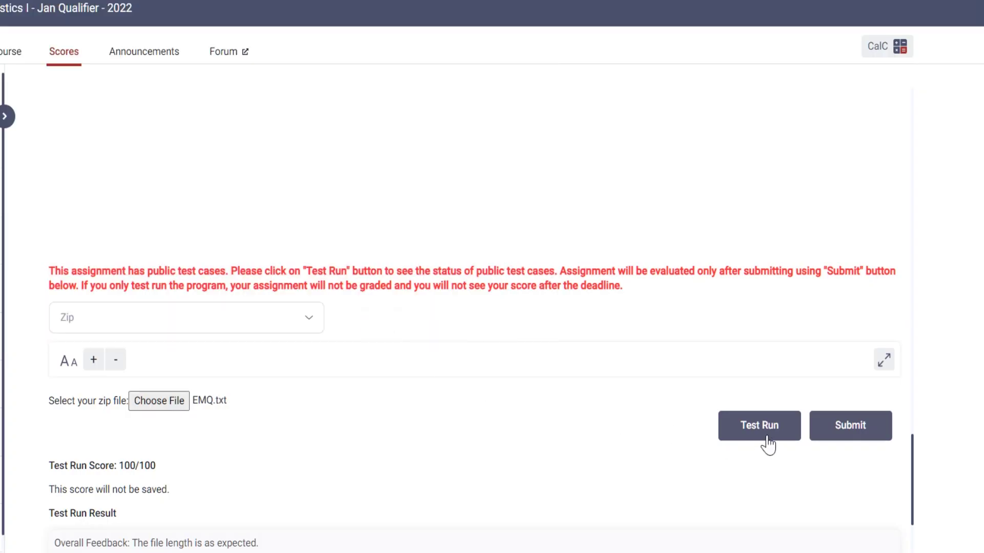
pyautogui.click(768, 441)
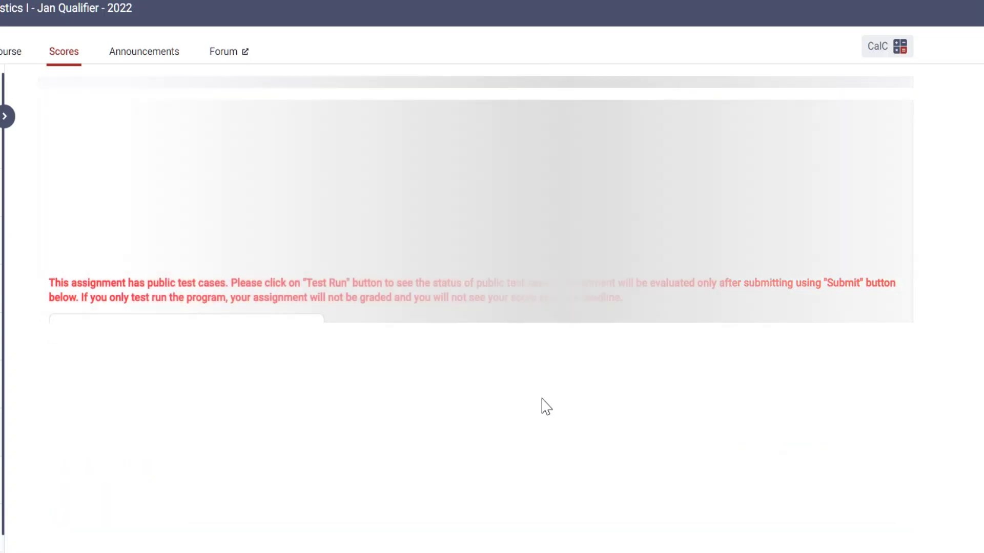
# Scroll through the Test Run Result showing 100/100 with all 11 answers correctly formatted
pyautogui.scroll(-3, 542, 407)
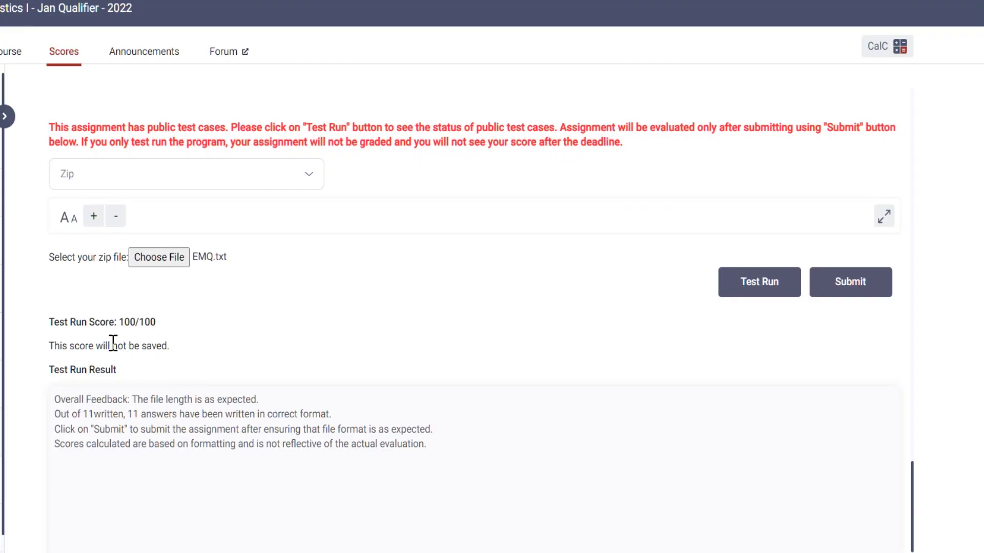
pyautogui.scroll(3, 310, 358)
pyautogui.scroll(15, 373, 373)
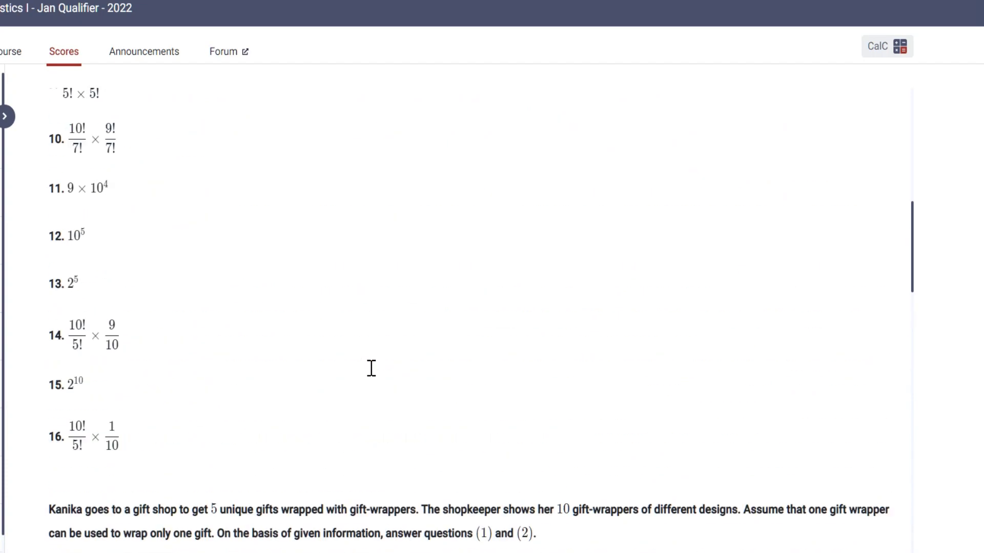
pyautogui.scroll(9, 371, 368)
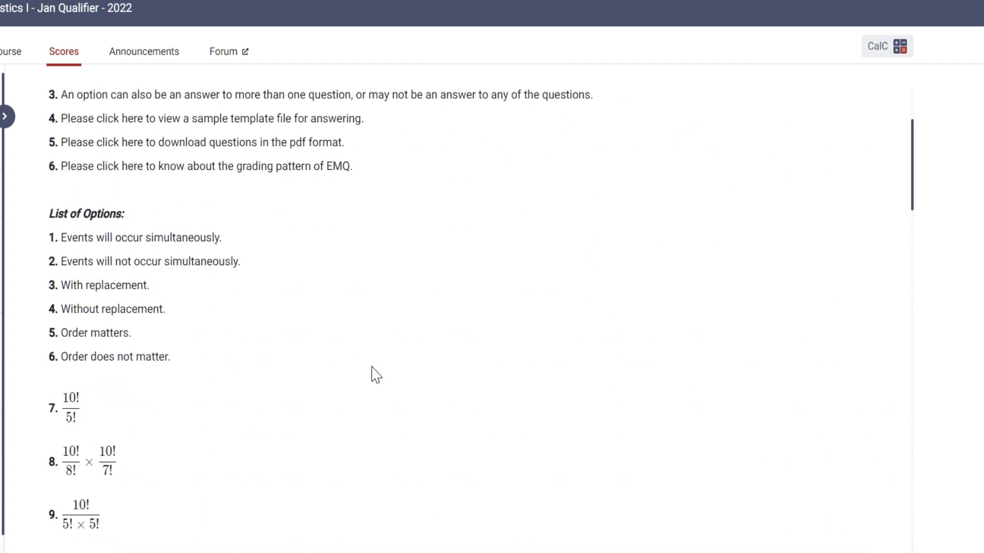
pyautogui.scroll(3, 374, 376)
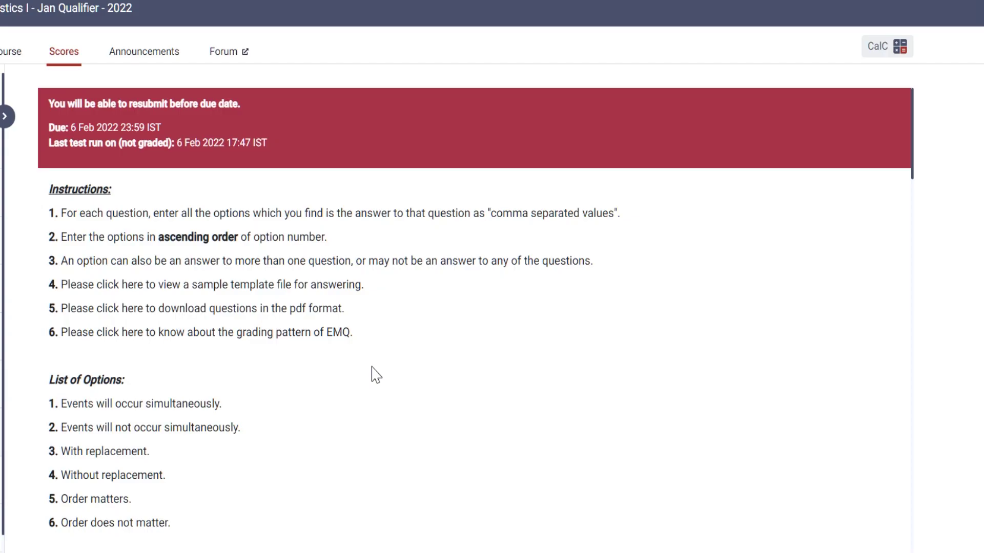
pyautogui.scroll(-6, 379, 371)
pyautogui.scroll(-20, 390, 364)
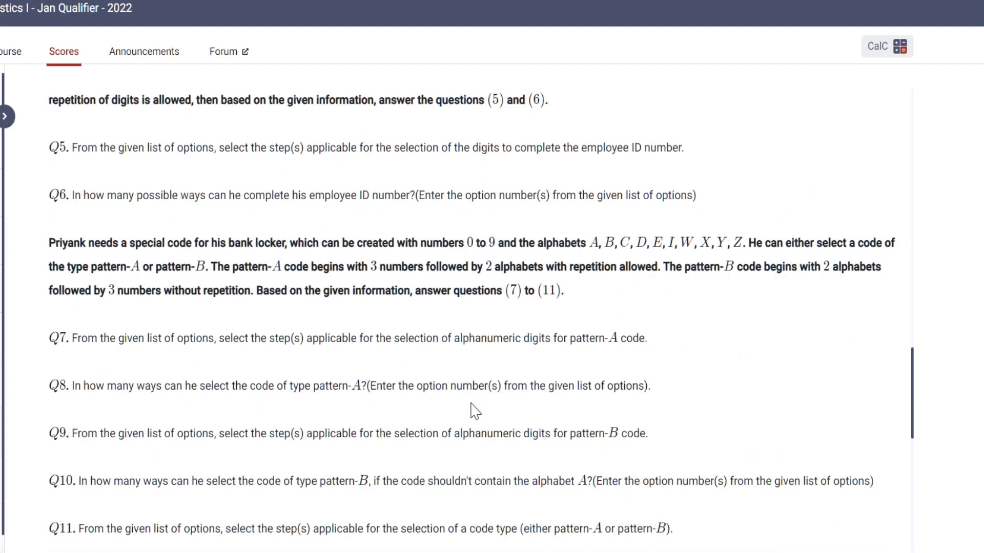